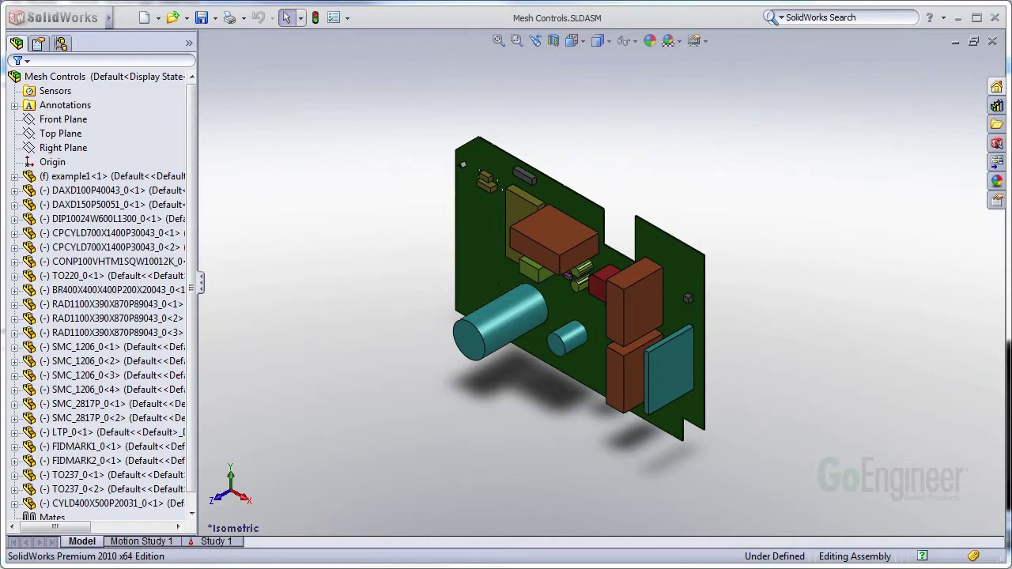
Open Study 1 and create its mesh with the mesh density reset to the default
left_click(111, 503)
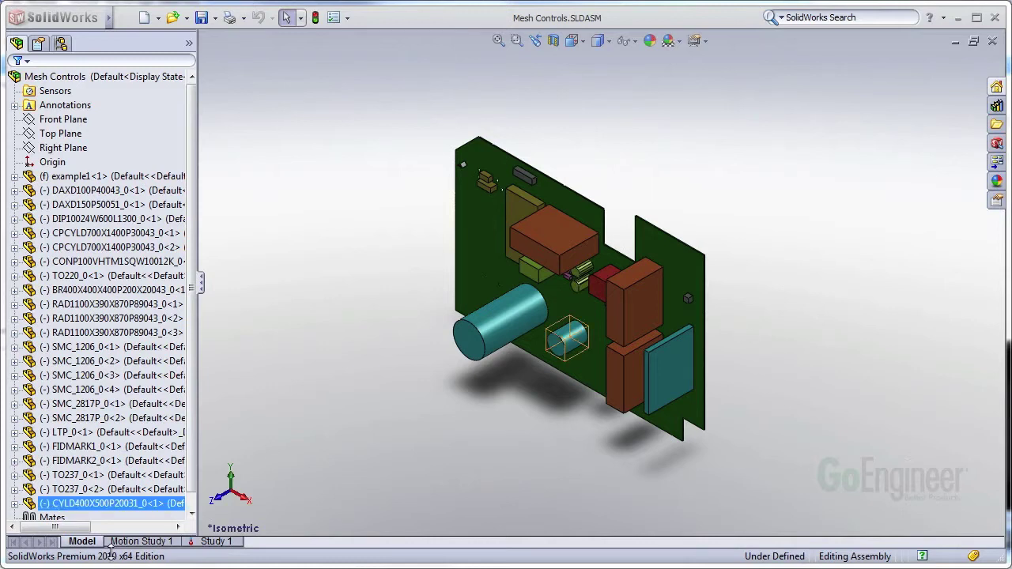
left_click(225, 543)
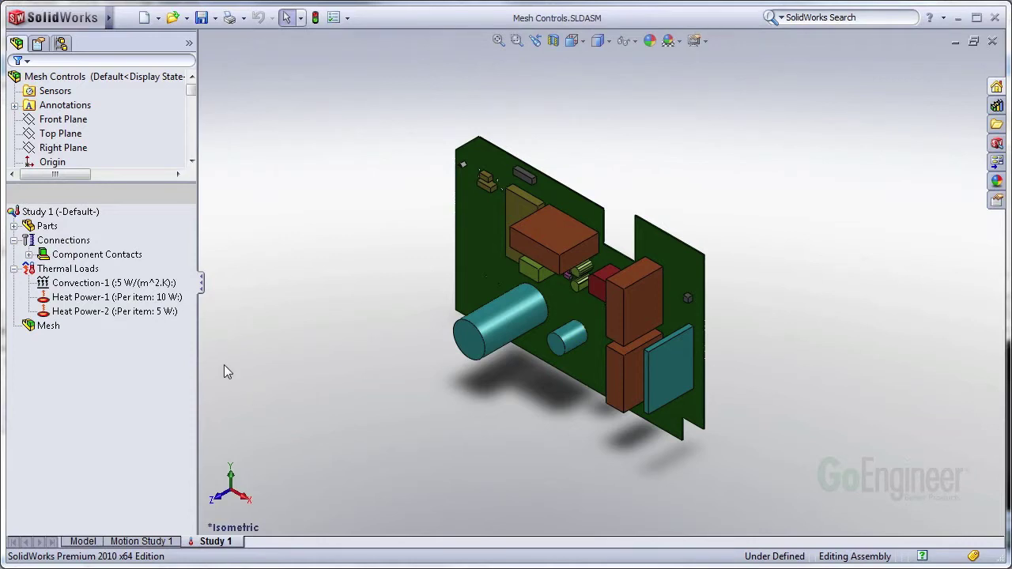
left_click(58, 324)
right_click(62, 331)
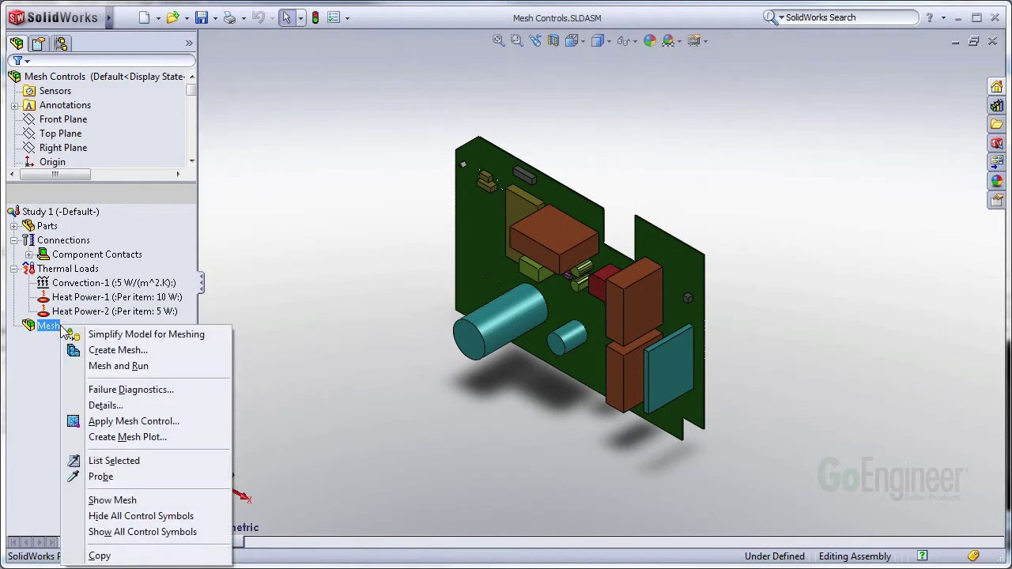
left_click(91, 346)
left_click(105, 163)
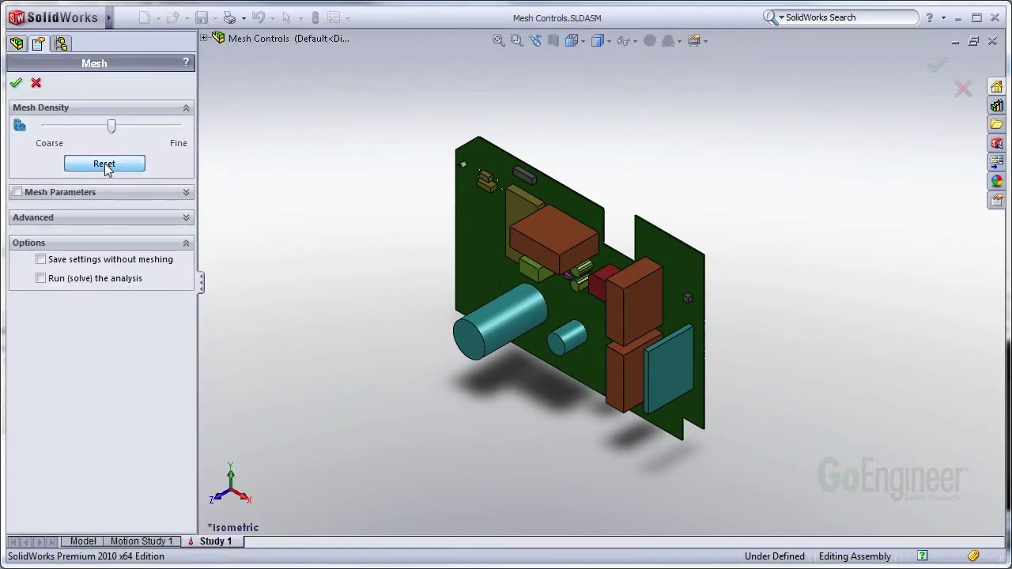
left_click(16, 82)
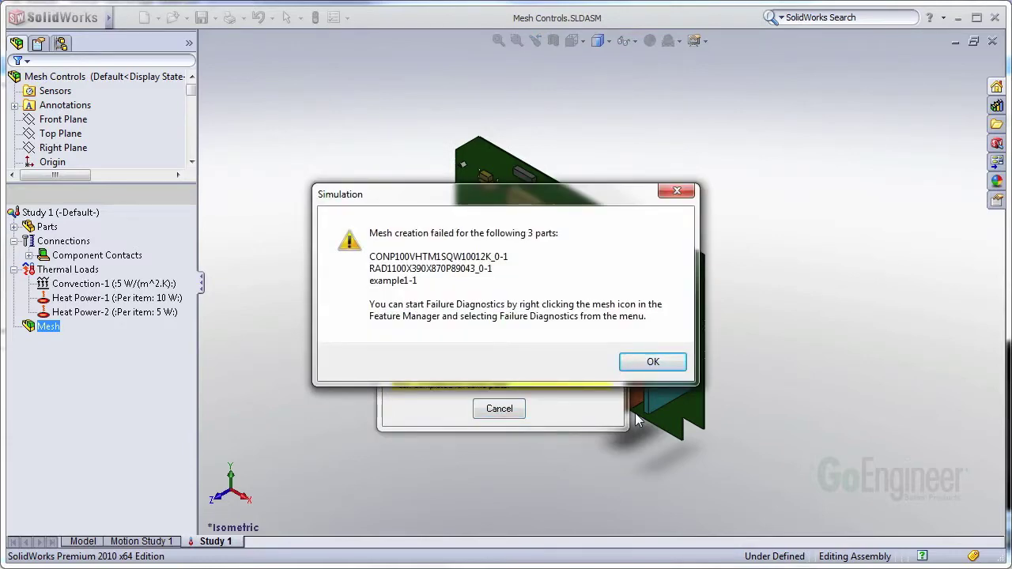
left_click(653, 362)
Examine the mesh failure diagnostics for CONP100VHTM1SQW10012K_0-1, RAD1100X390X870P89043_0-1 and example1-1, including the flagged edges
right_click(46, 330)
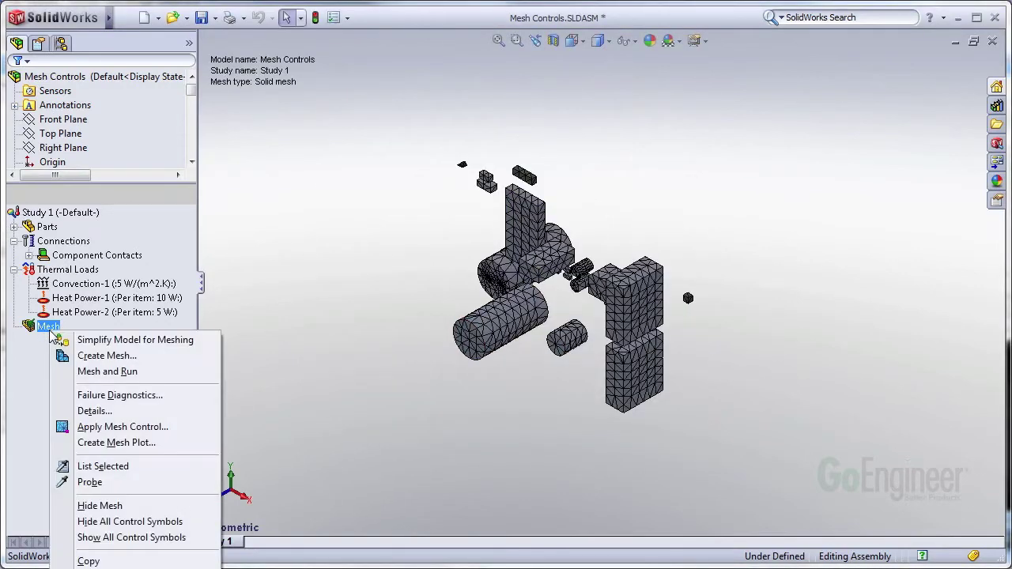
left_click(119, 394)
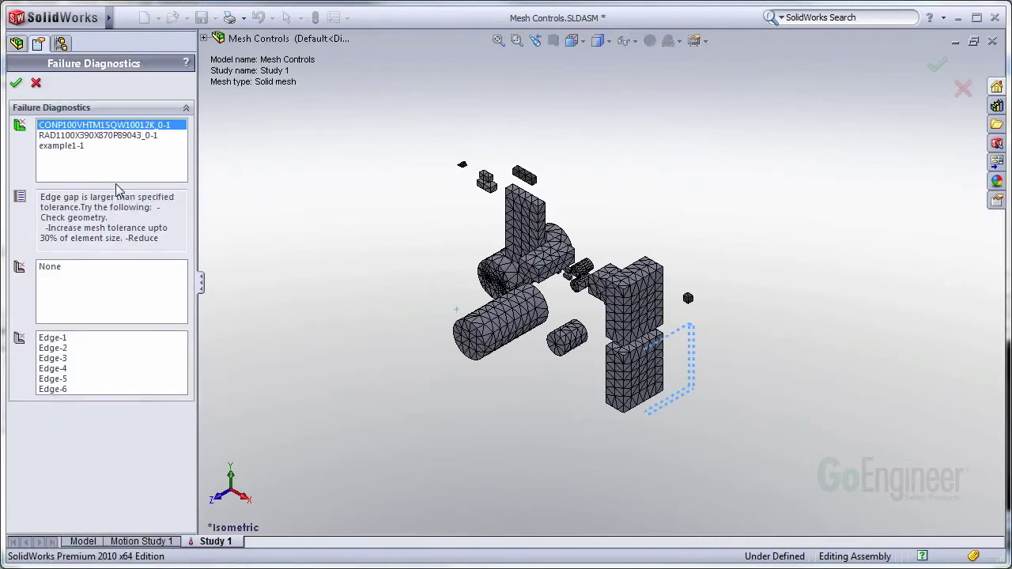
left_click(121, 138)
left_click(99, 147)
left_click(91, 135)
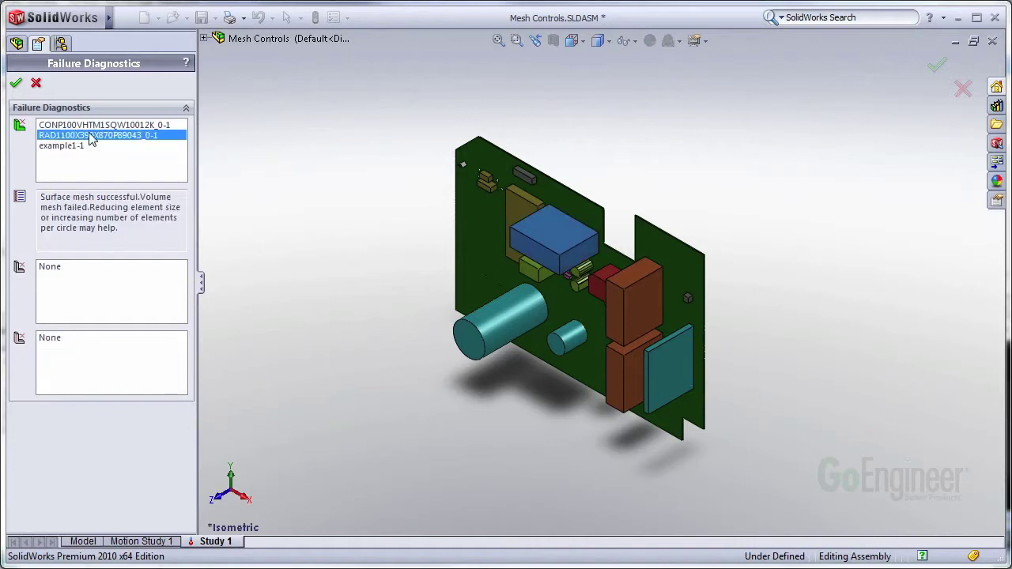
left_click(91, 125)
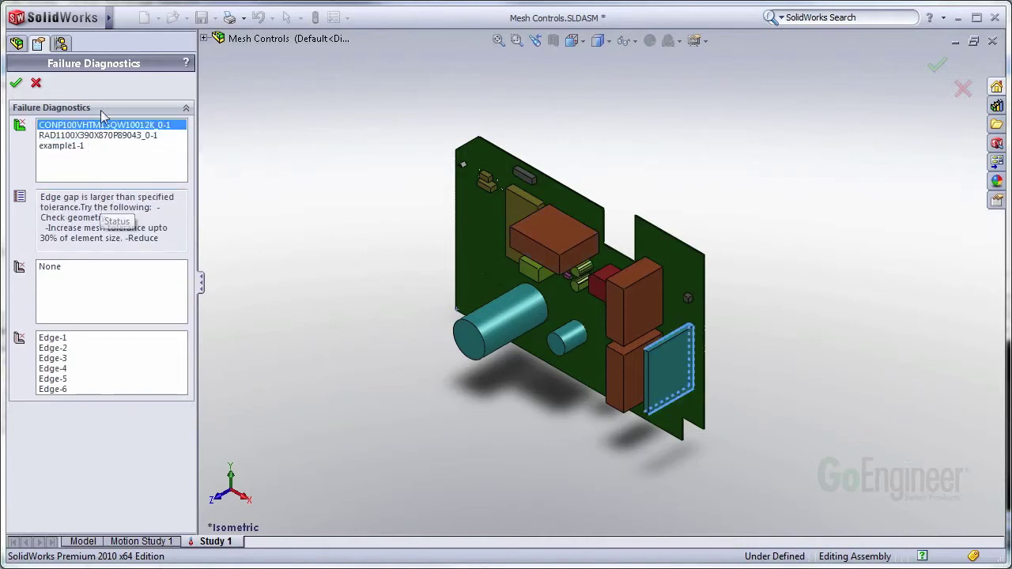
left_click(98, 137)
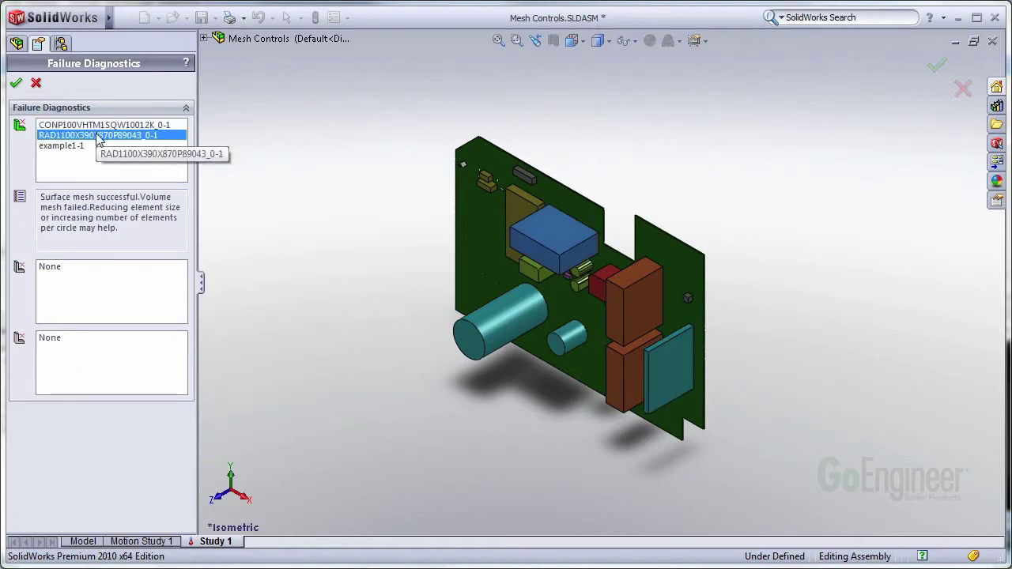
left_click(88, 145)
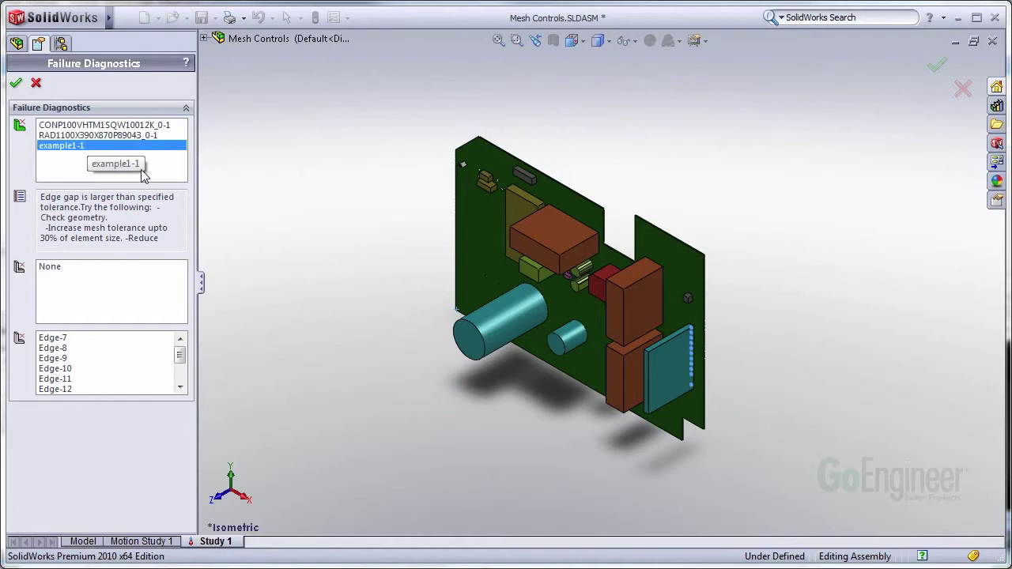
scroll(701, 372, "up", 5)
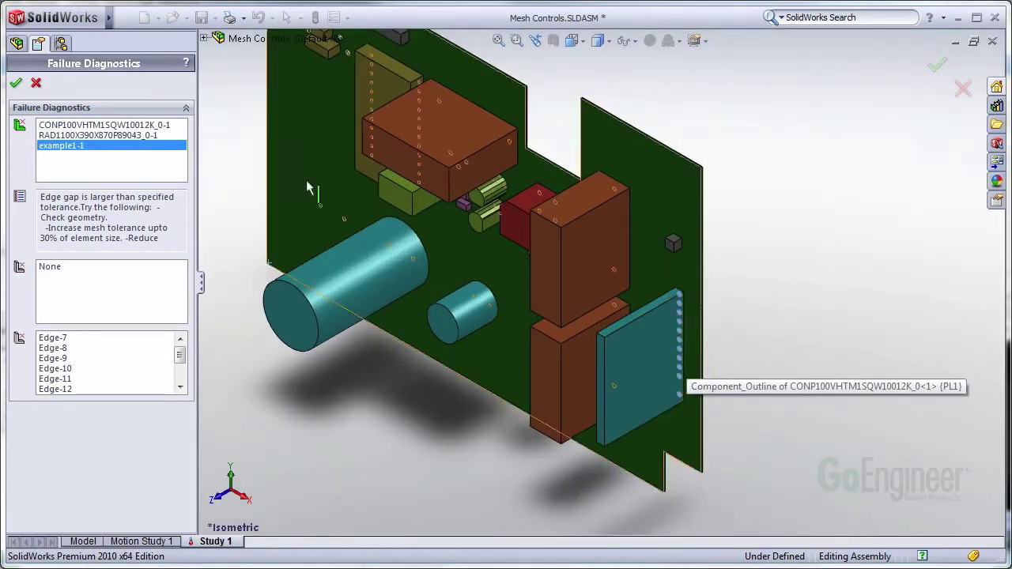
left_click(89, 126)
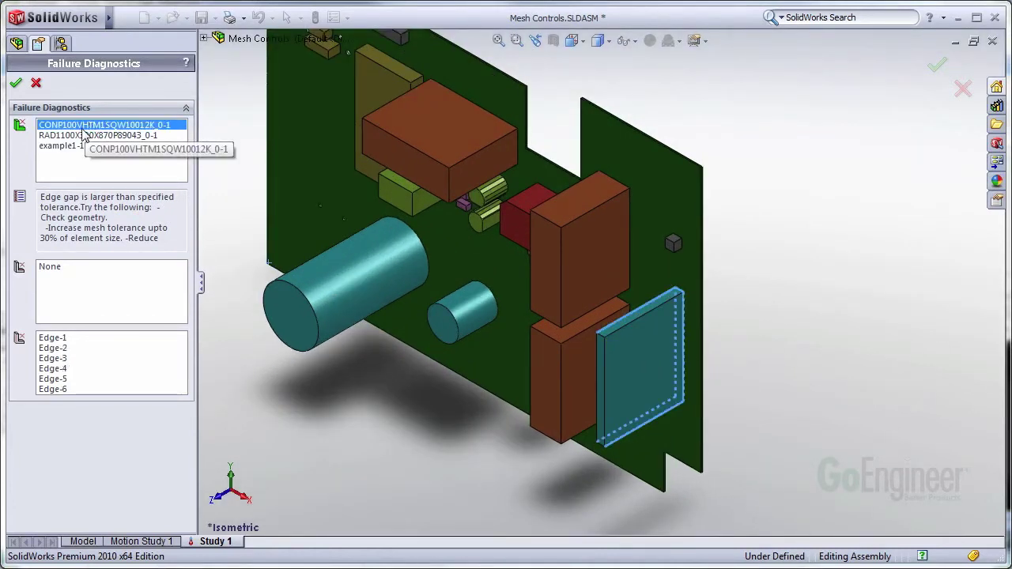
left_click(80, 147)
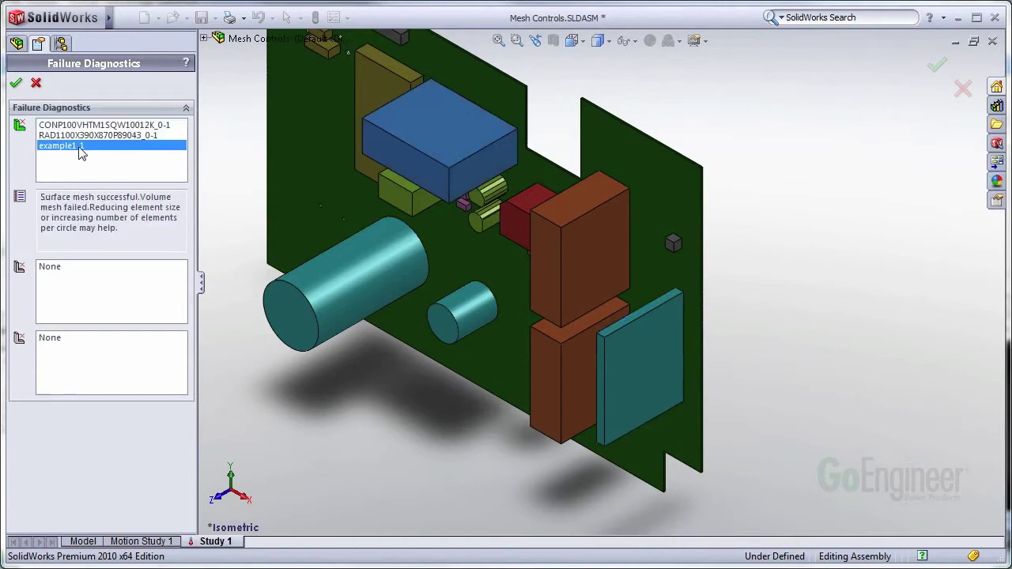
Apply a mesh control to the failed edges of CONP100VHTM1SQW10012K_0-1 with the default 0.08179409 in element size and 1.5 ratio
left_click(87, 125)
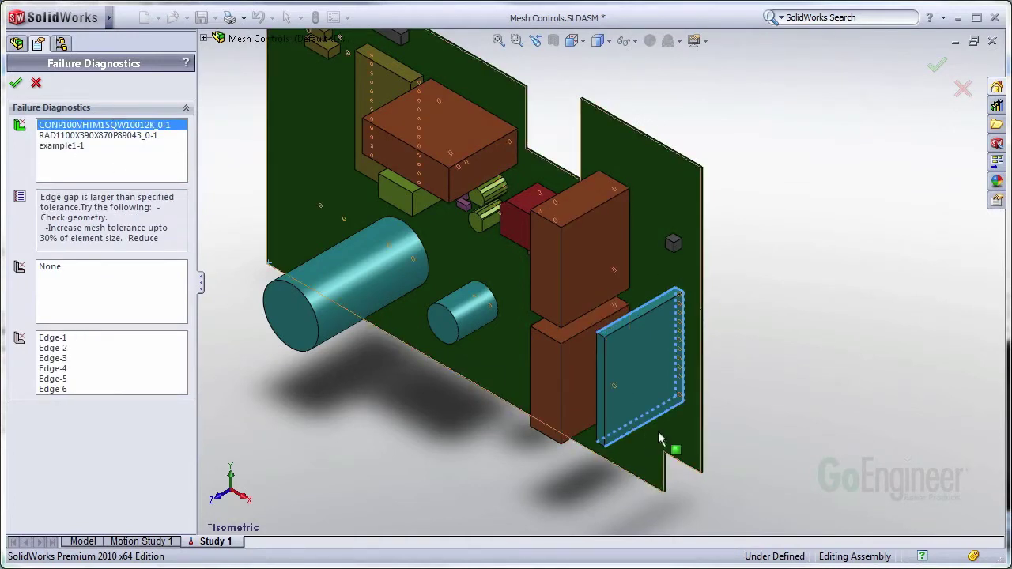
left_click(938, 65)
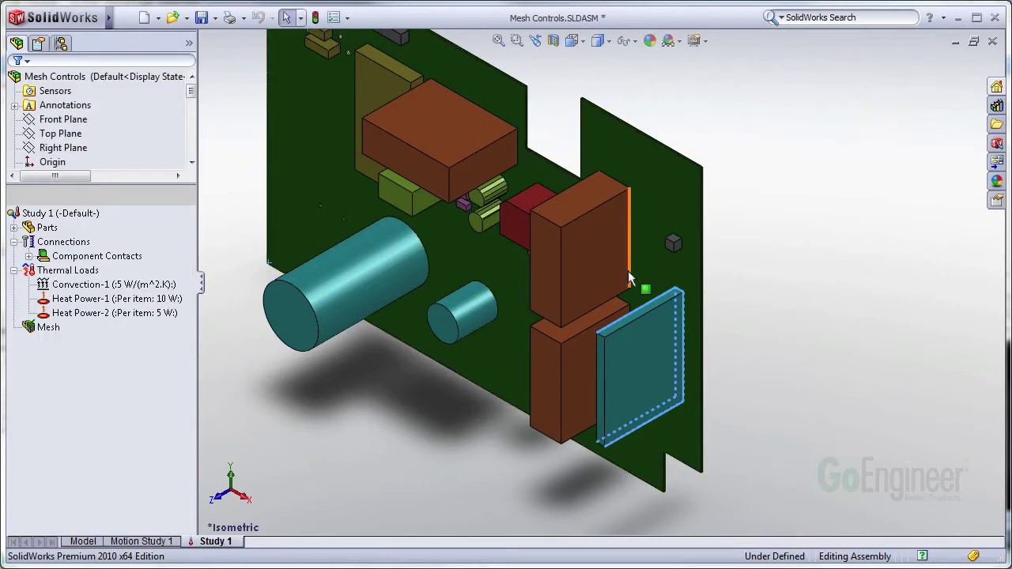
left_click(44, 330)
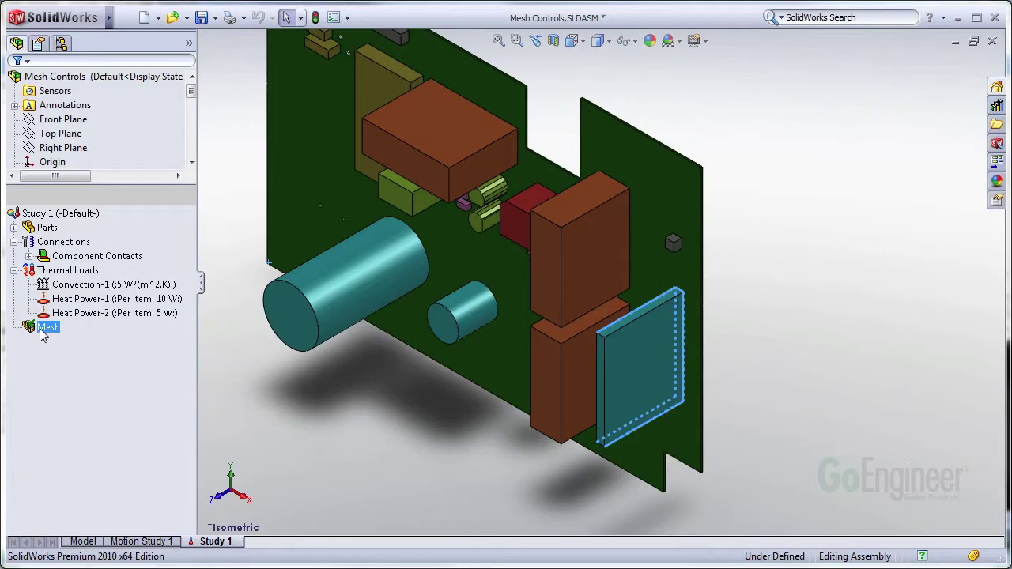
right_click(43, 332)
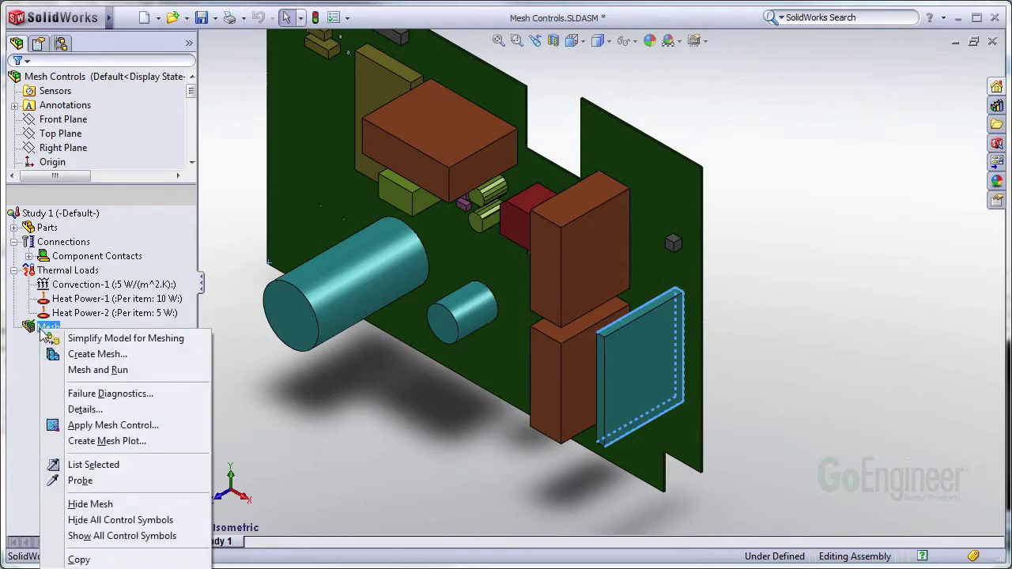
left_click(122, 428)
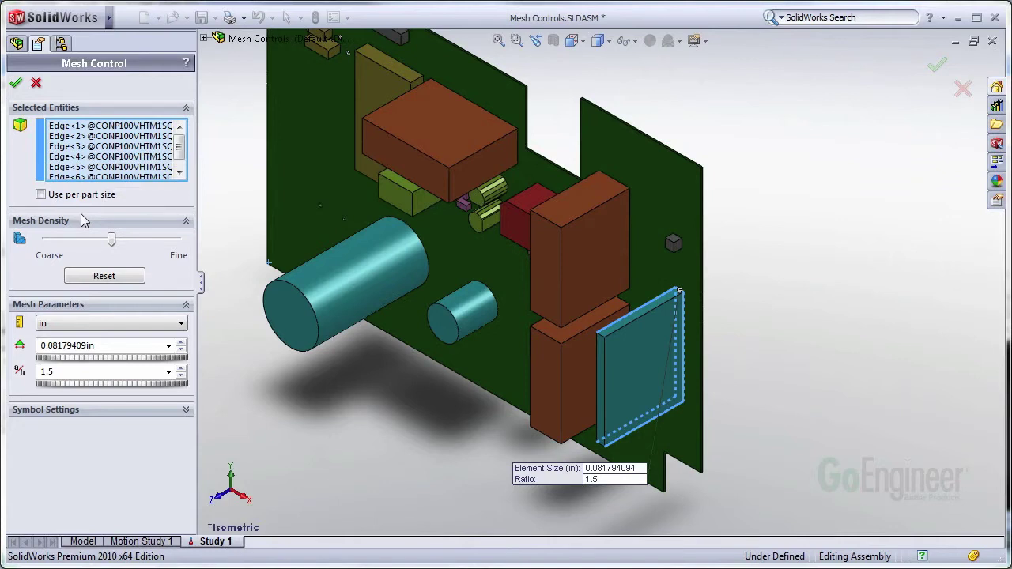
left_click(99, 281)
left_click(15, 85)
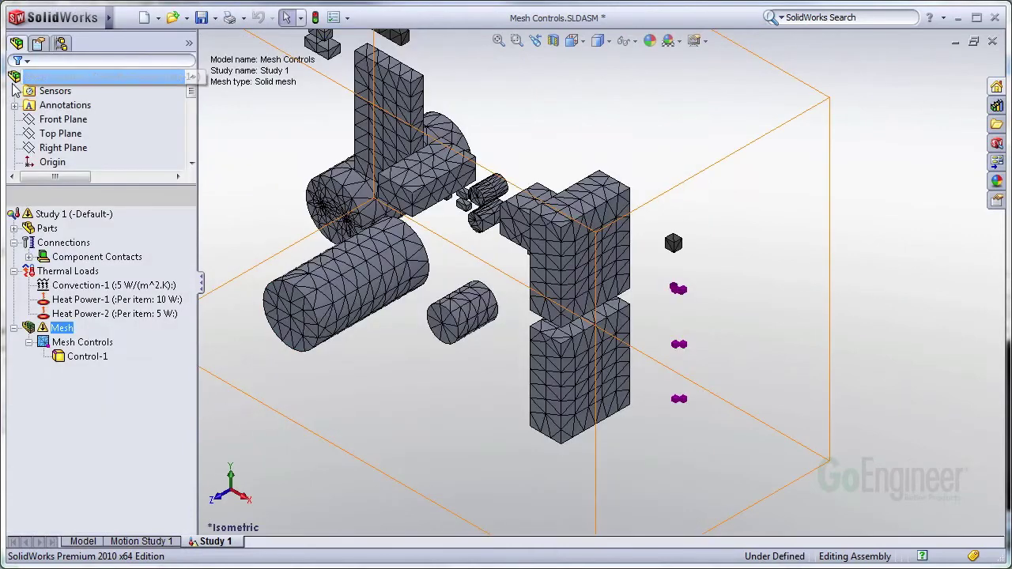
Select the failed edges of example1-1 through Failure Diagnostics and apply a mesh control of 0.08179409 in with ratio 1.5
right_click(59, 334)
left_click(122, 411)
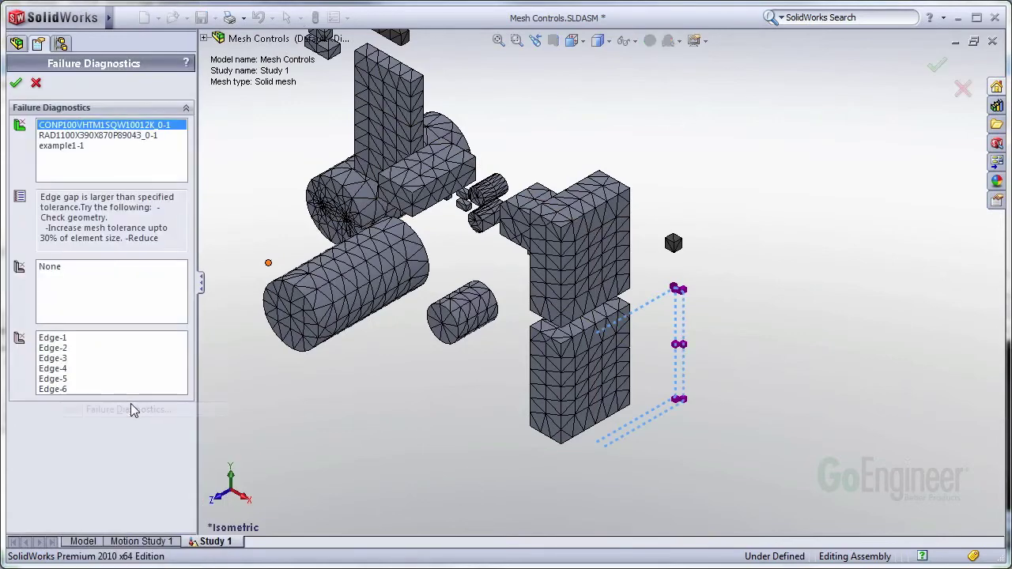
left_click(83, 146)
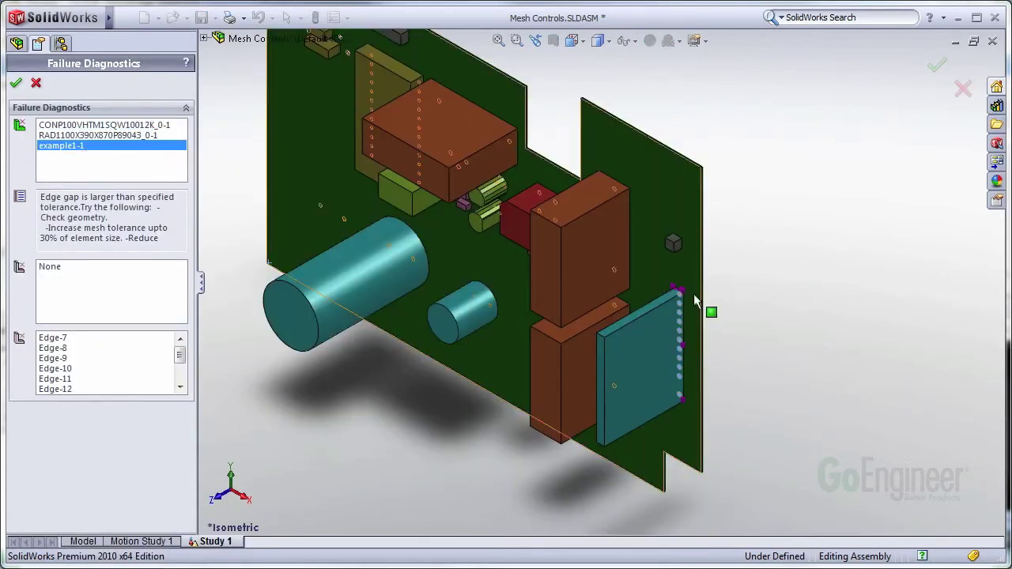
left_click(15, 82)
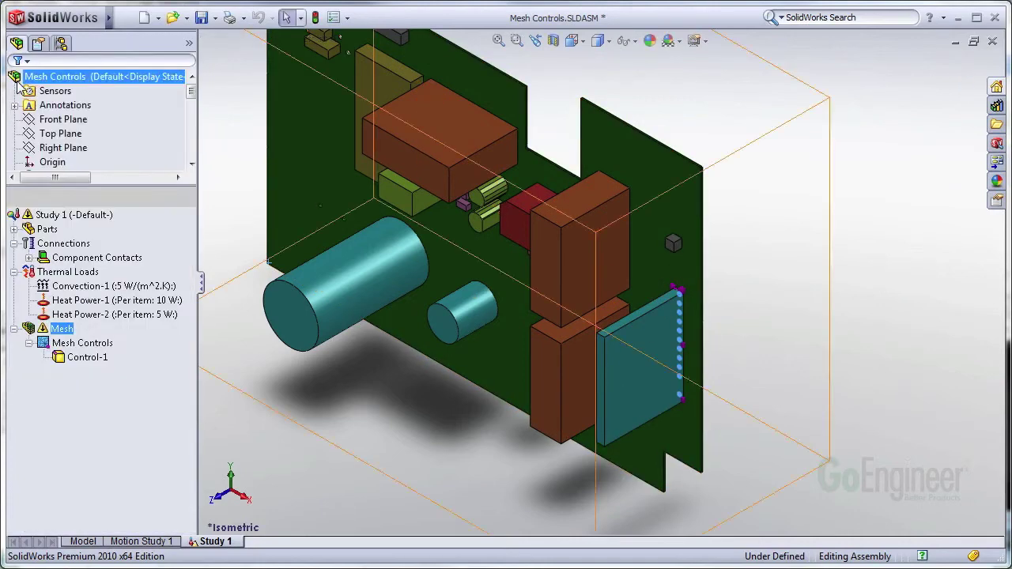
right_click(61, 328)
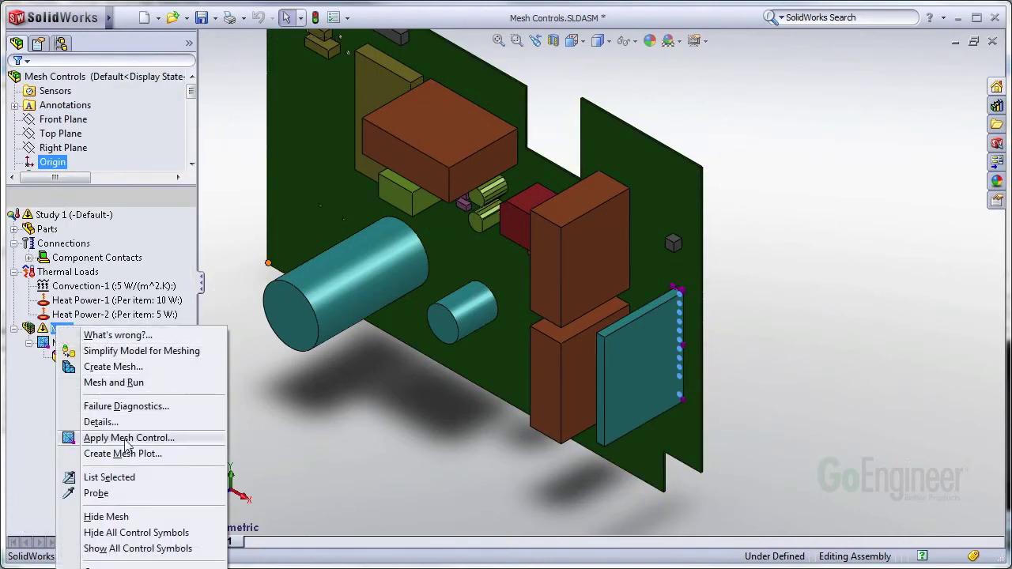
left_click(127, 438)
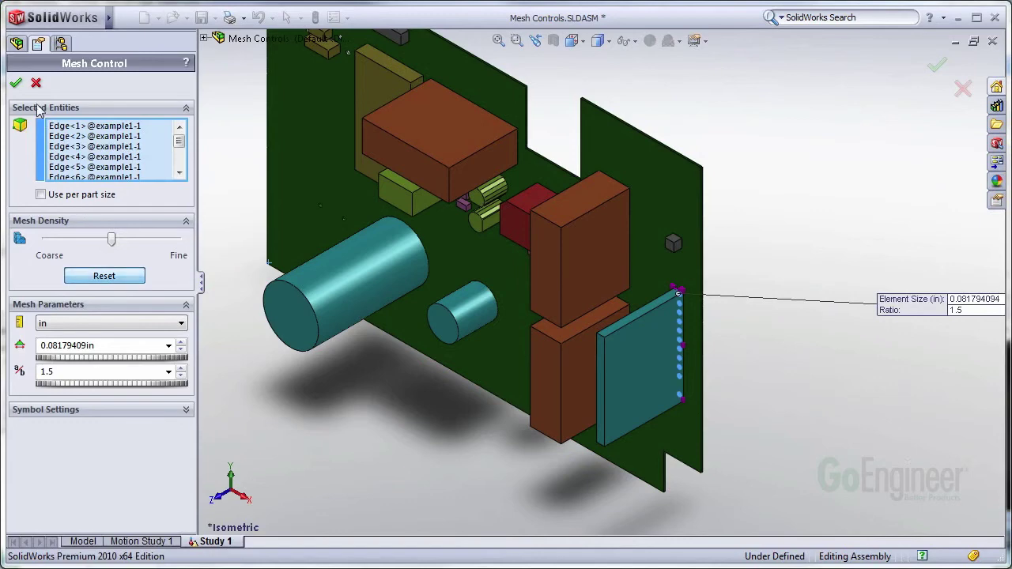
left_click(17, 81)
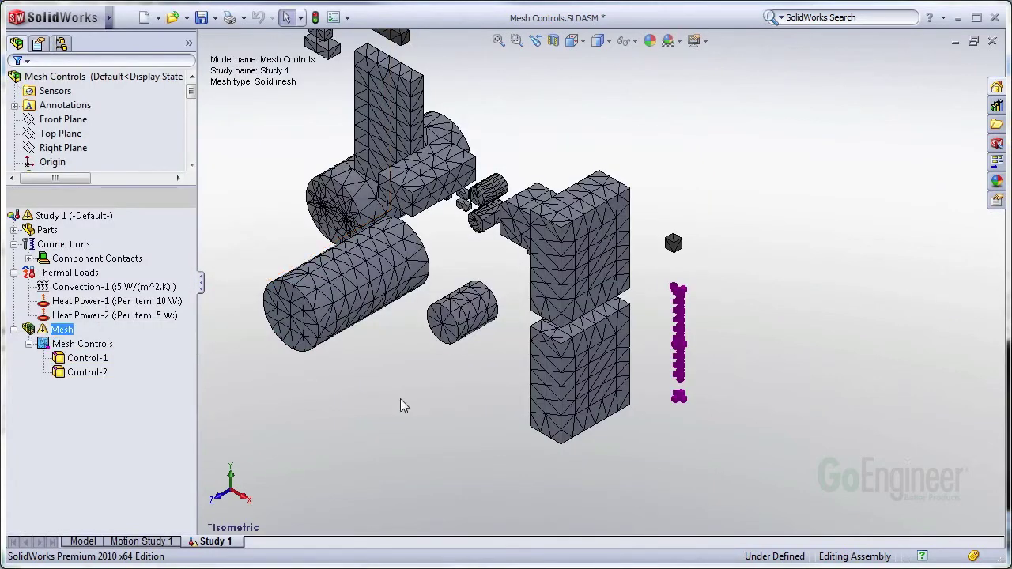
Hide the mesh and read the failure diagnosis and suggested remedy for RAD1100X390X870P89043_0-1
right_click(62, 329)
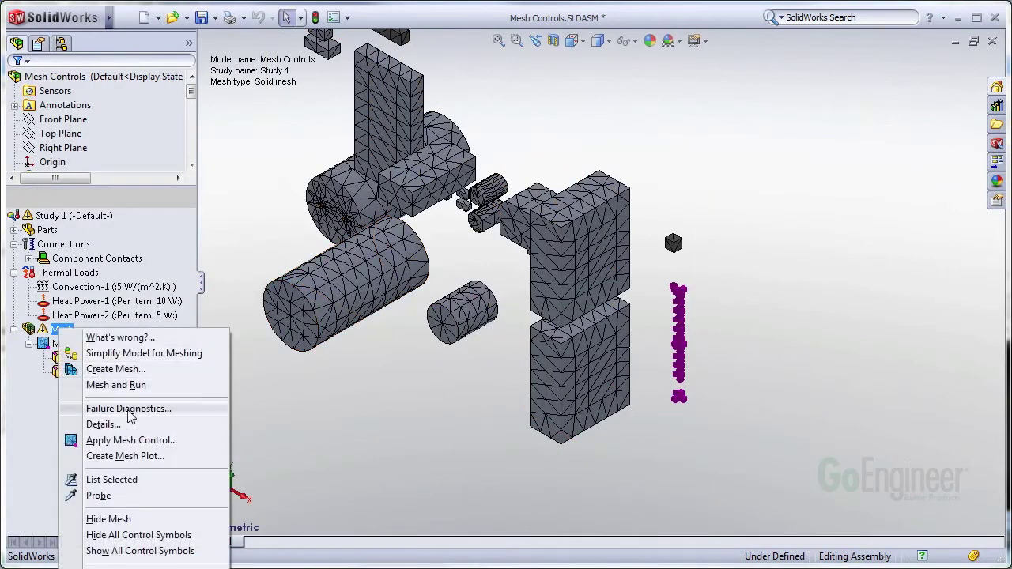
left_click(108, 519)
right_click(60, 330)
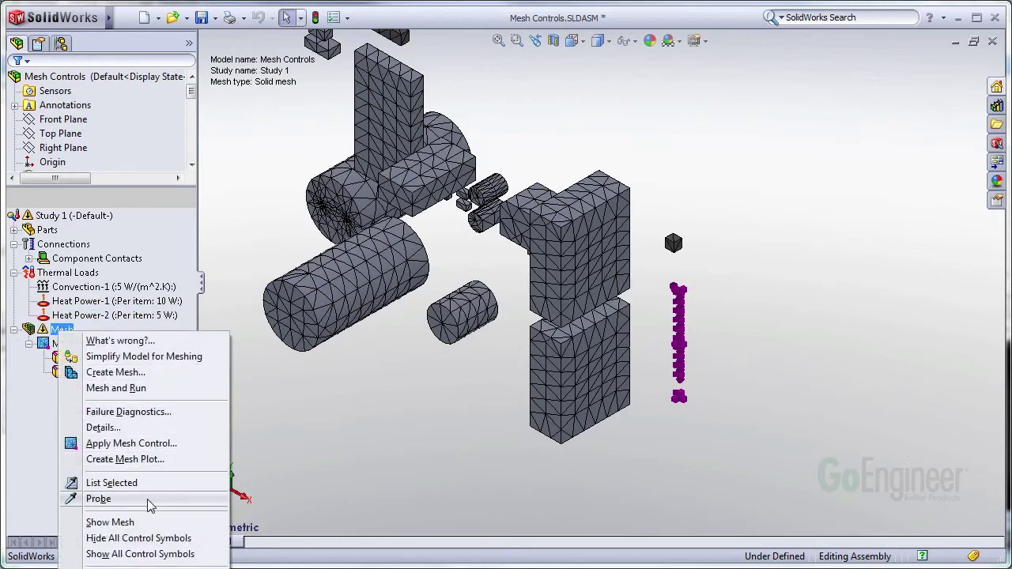
left_click(155, 412)
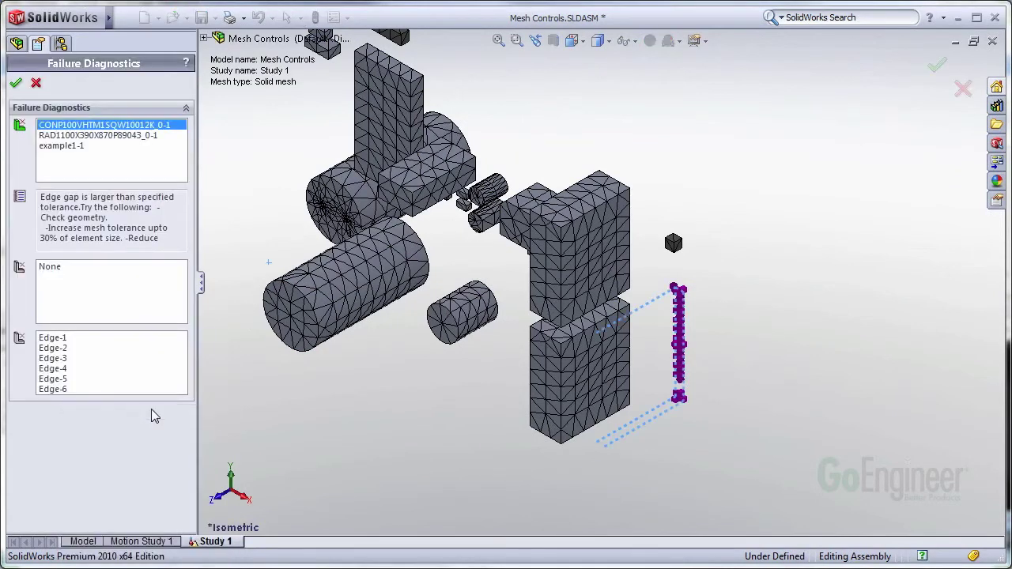
left_click(121, 136)
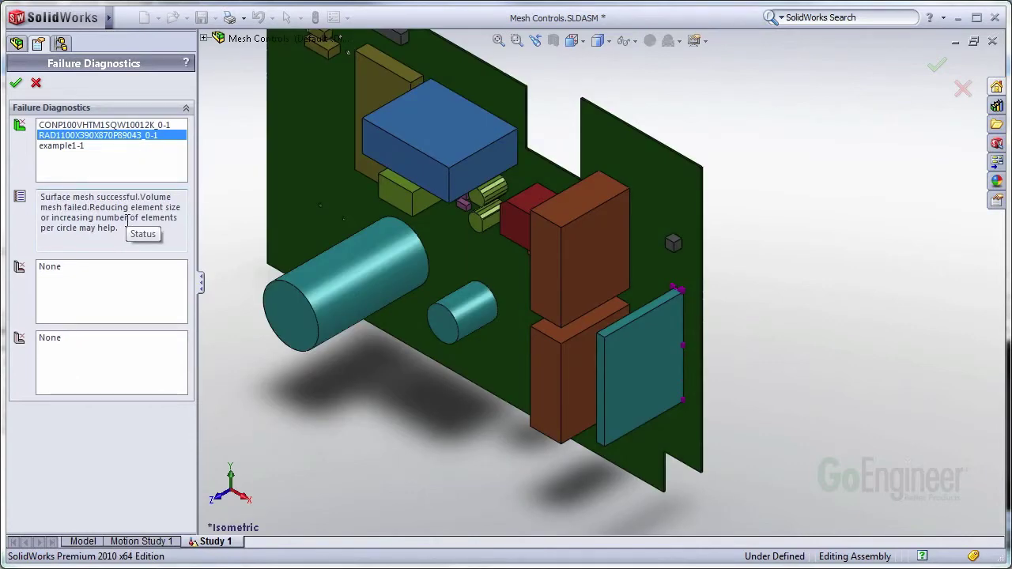
left_click_drag(130, 207, 126, 230)
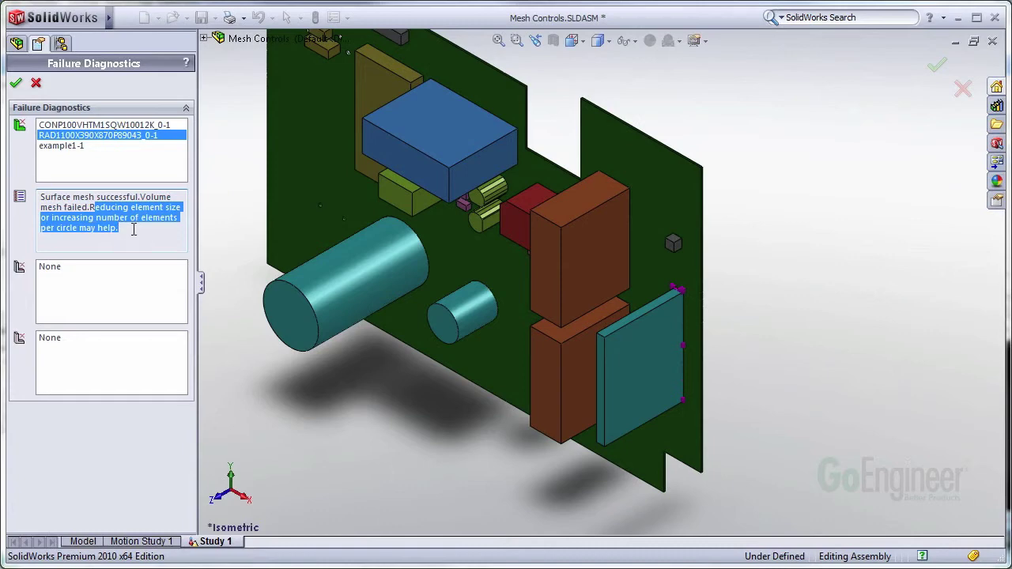
left_click(35, 85)
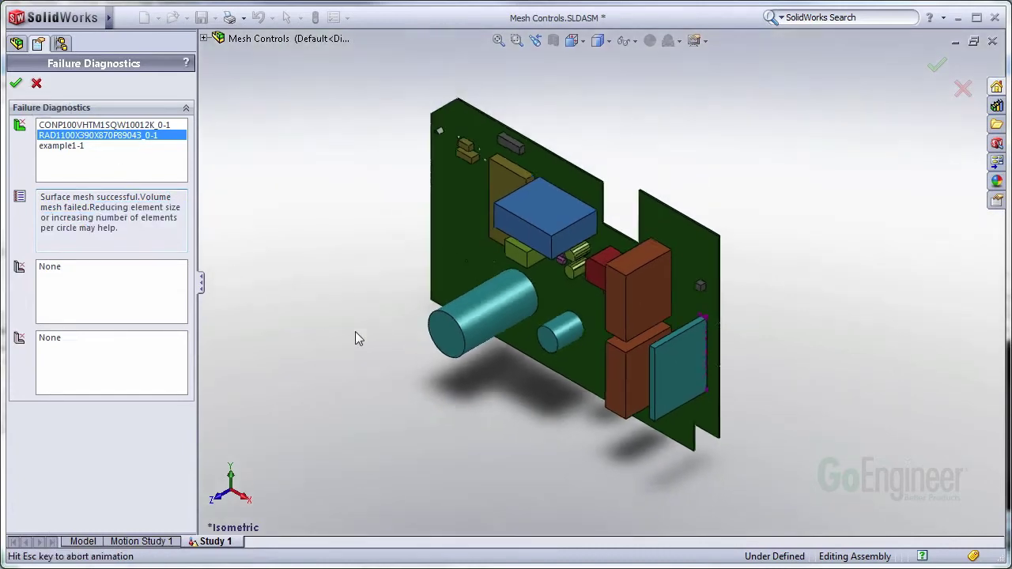
Open the RAD1100X390X870P89043_0 part on its own from the assembly and create a static study named Study 1
right_click(571, 234)
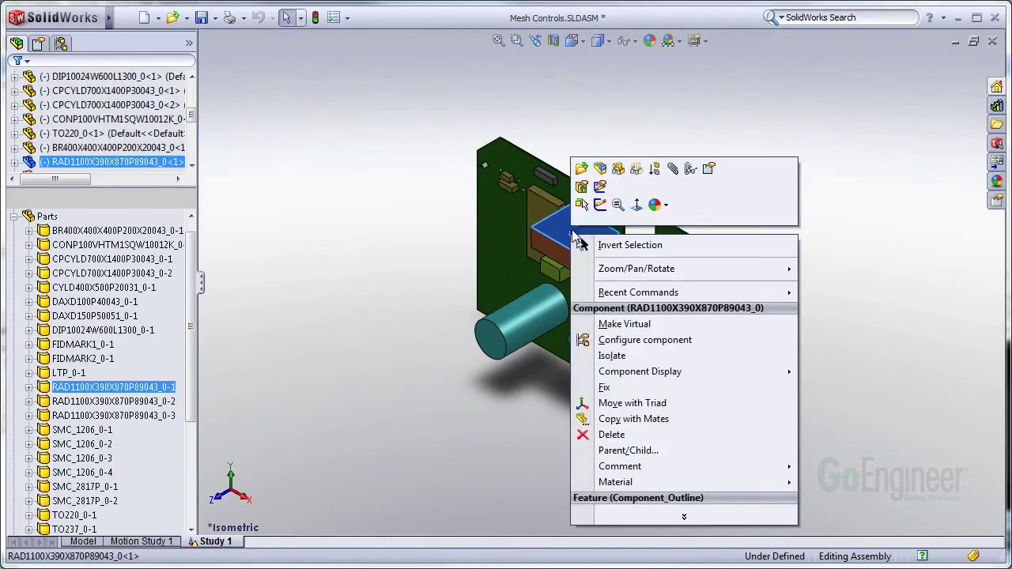
left_click(587, 172)
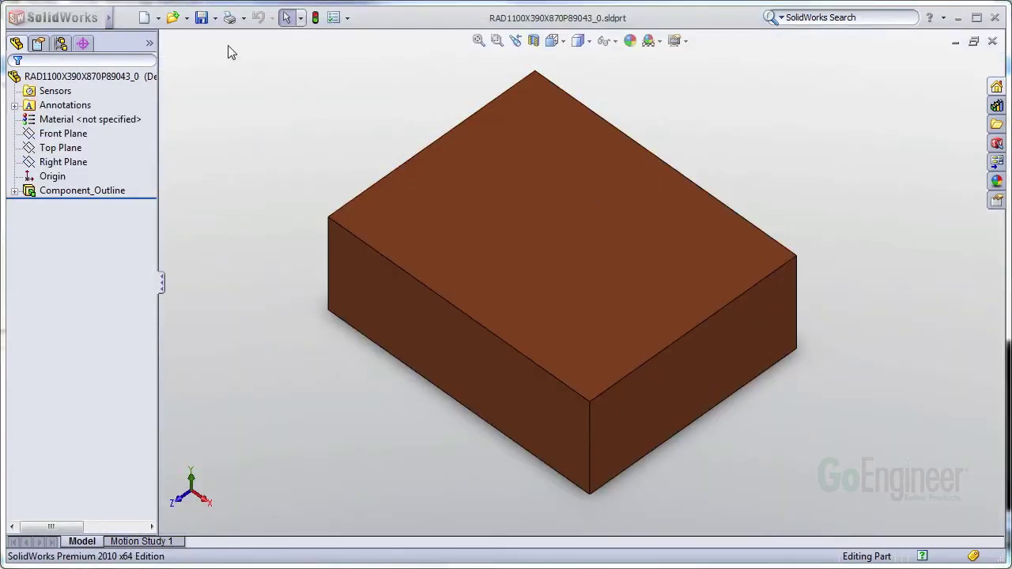
mouse_move(106, 16)
left_click(288, 18)
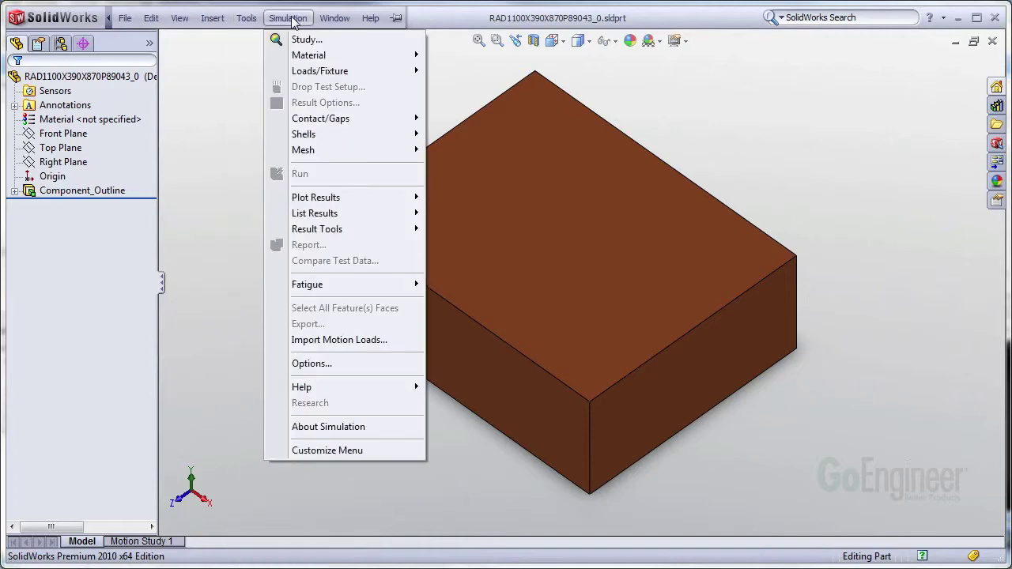
left_click(301, 37)
left_click(16, 82)
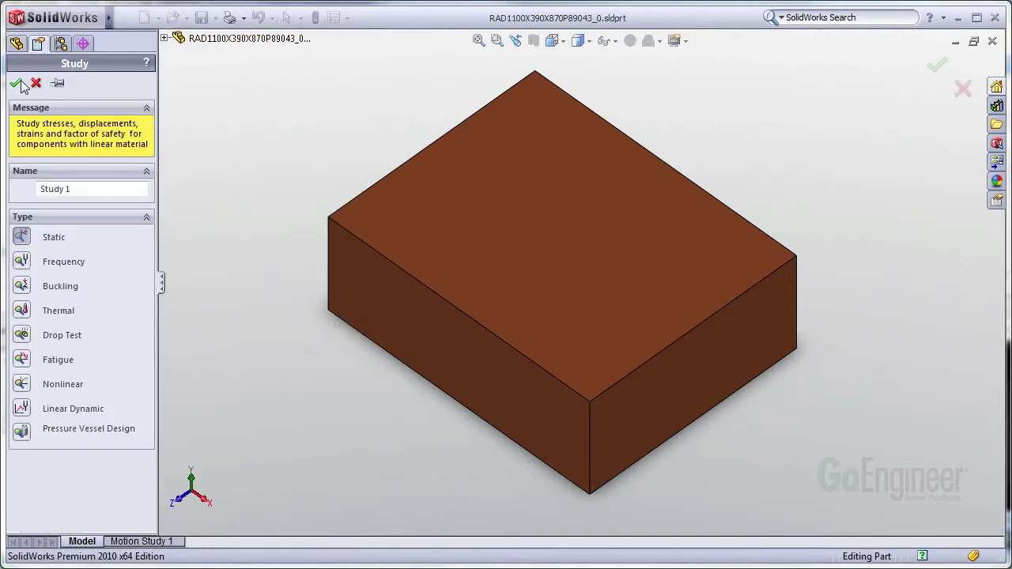
Mesh the RAD1100X390X870P89043_0 part as a standard mesh, checking its mesh parameters and keeping the default global size of about 0.072 in
right_click(49, 286)
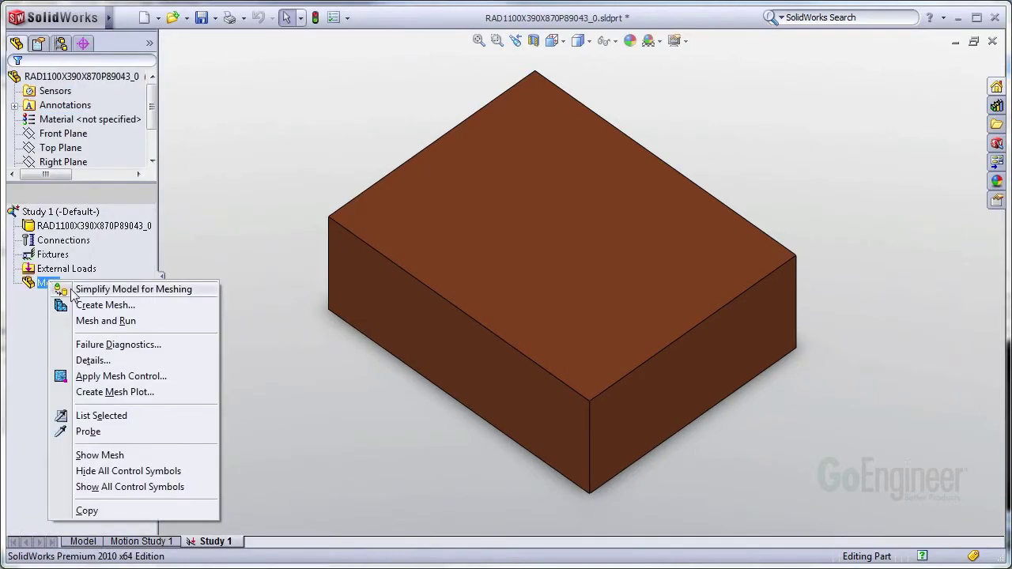
left_click(88, 305)
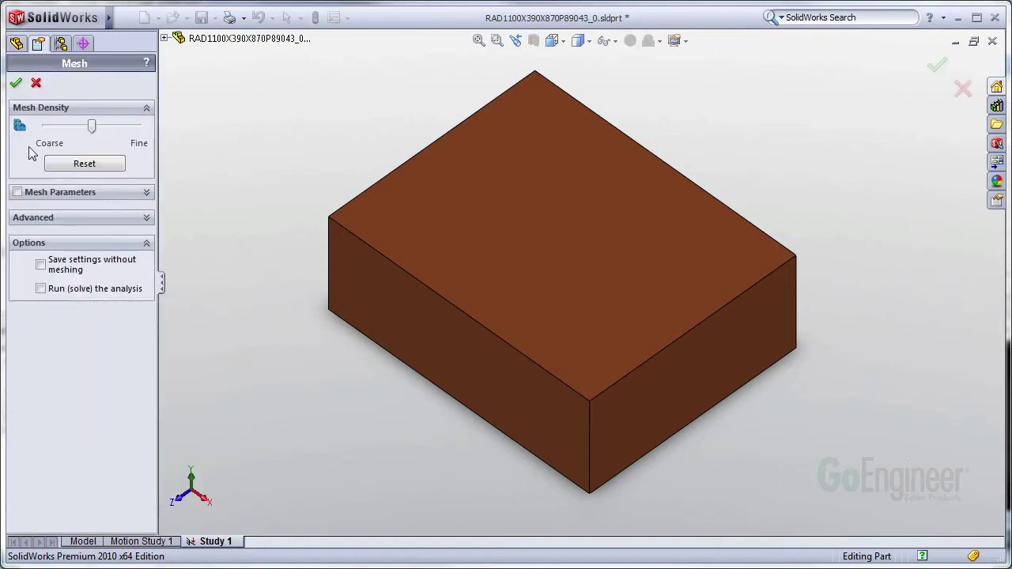
left_click(18, 193)
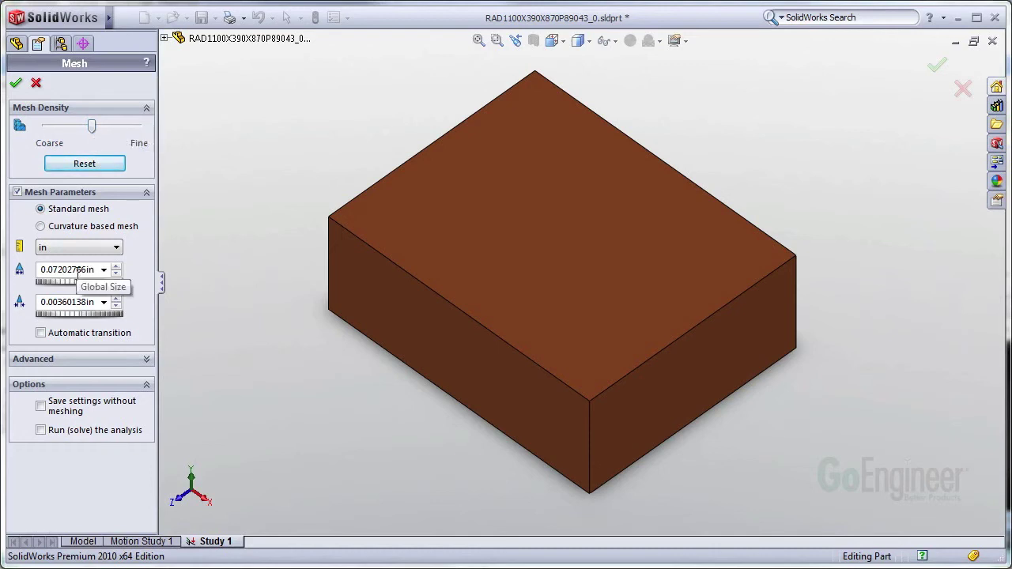
left_click(16, 82)
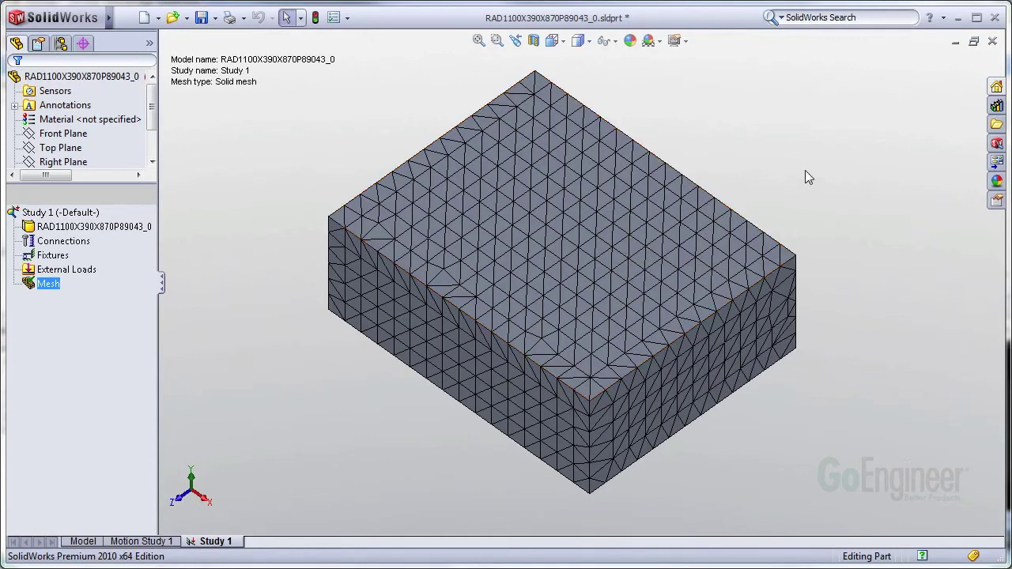
Return to the Mesh Controls assembly, activate its Study 1 and collapse the study's list of parts
key("ctrl+Tab")
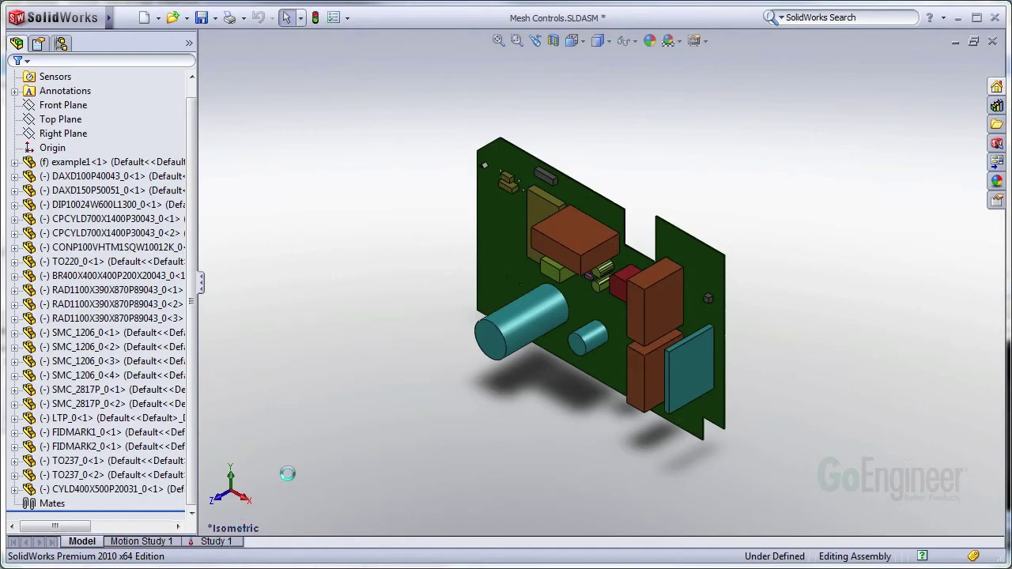
left_click(216, 541)
left_click(141, 386)
left_click(14, 226)
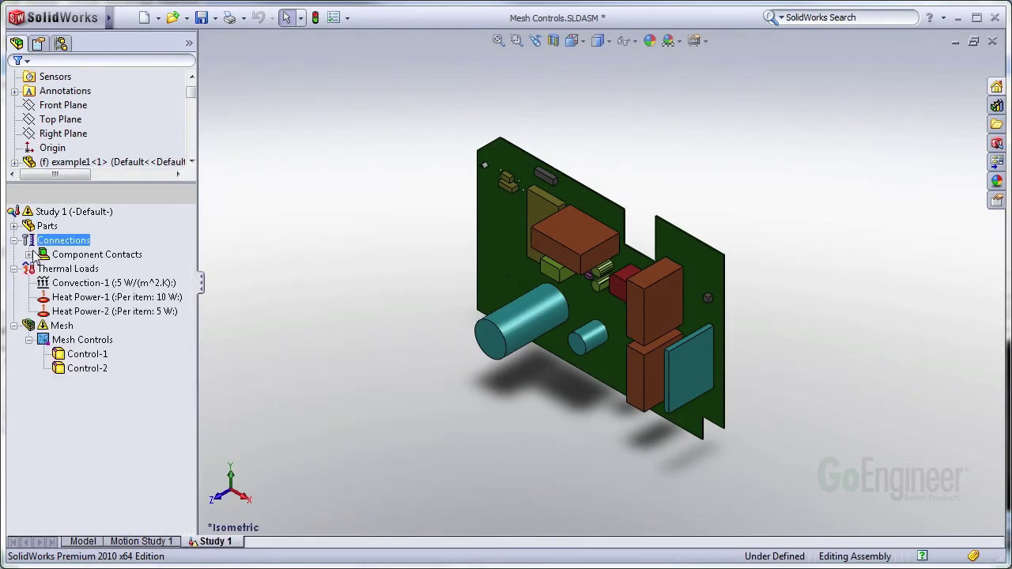
Apply a mesh control to the whole RAD1100X390X870P89043_0-1 component with a 0.072 in element size and a 1.5 ratio
left_click(70, 326)
right_click(71, 331)
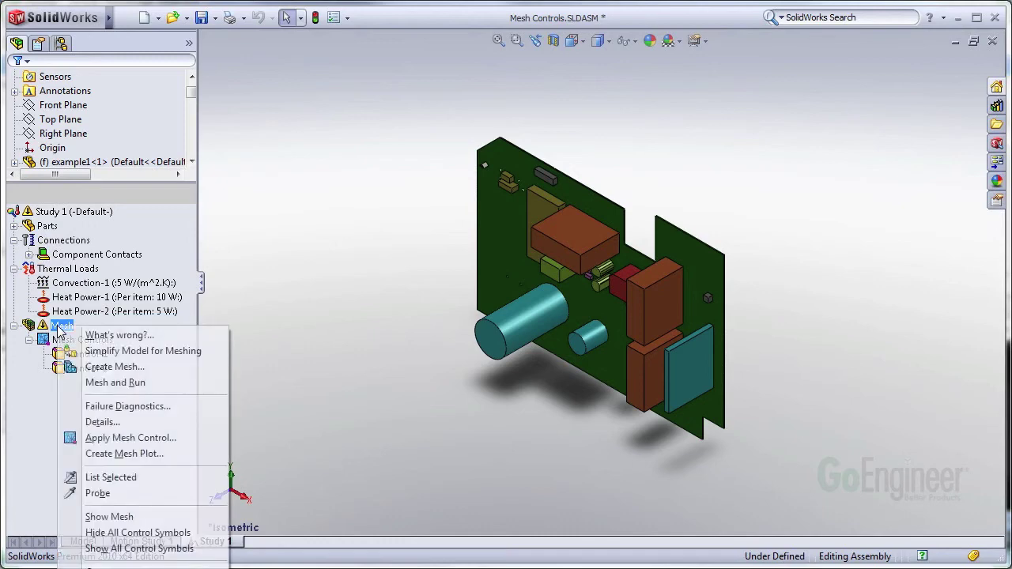
left_click(130, 438)
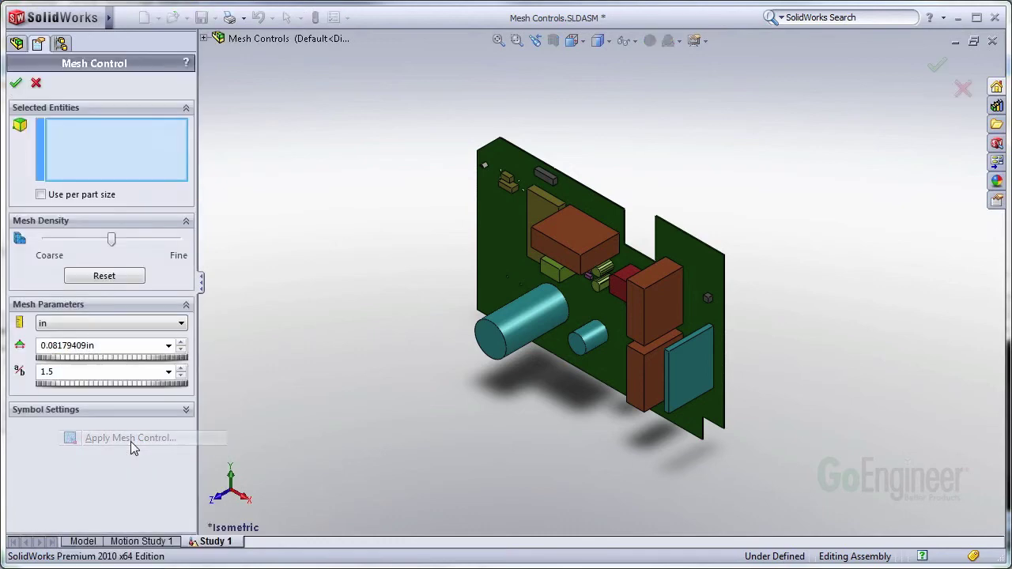
left_click(204, 37)
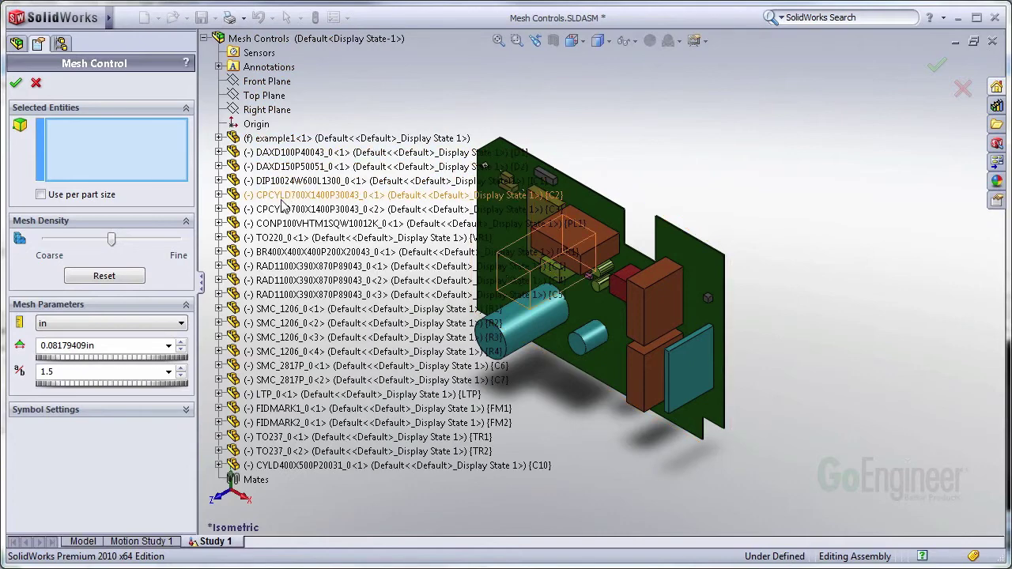
left_click(278, 269)
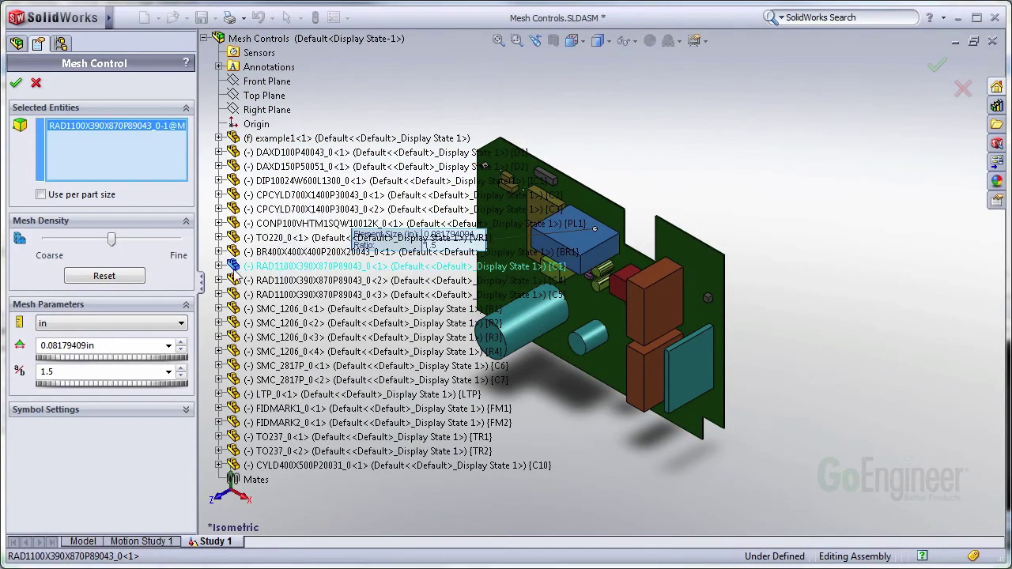
left_click(124, 346)
type(".072")
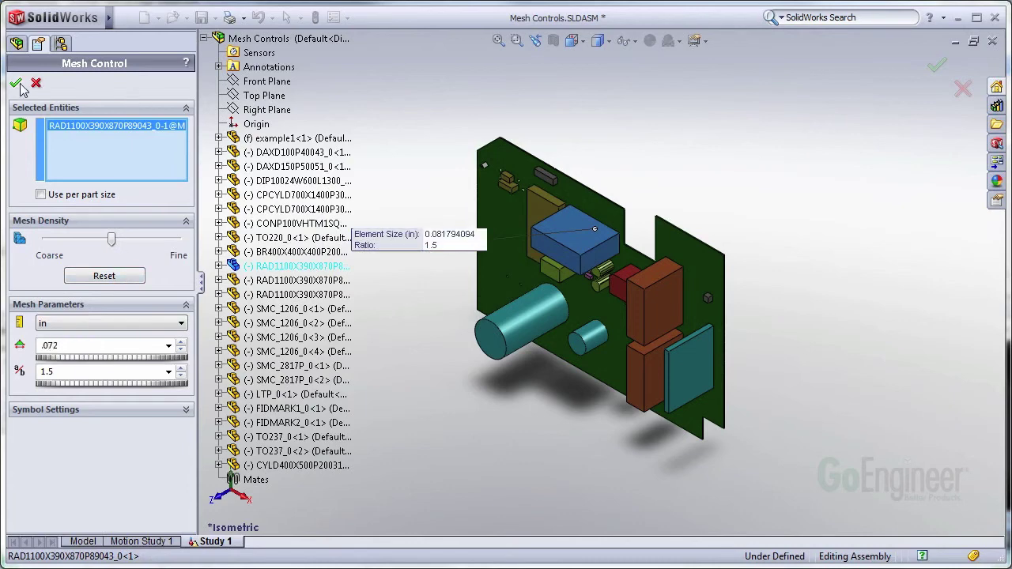
left_click(16, 83)
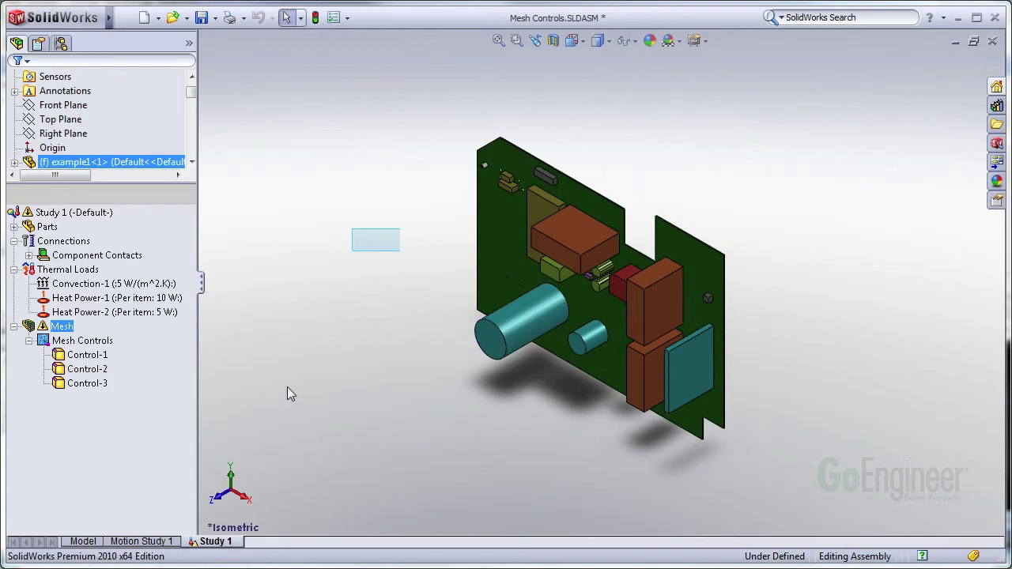
Remesh the assembly with the mesh density reset to its default and inspect the resulting mesh
left_click(92, 212)
left_click(62, 326)
right_click(60, 326)
left_click(116, 364)
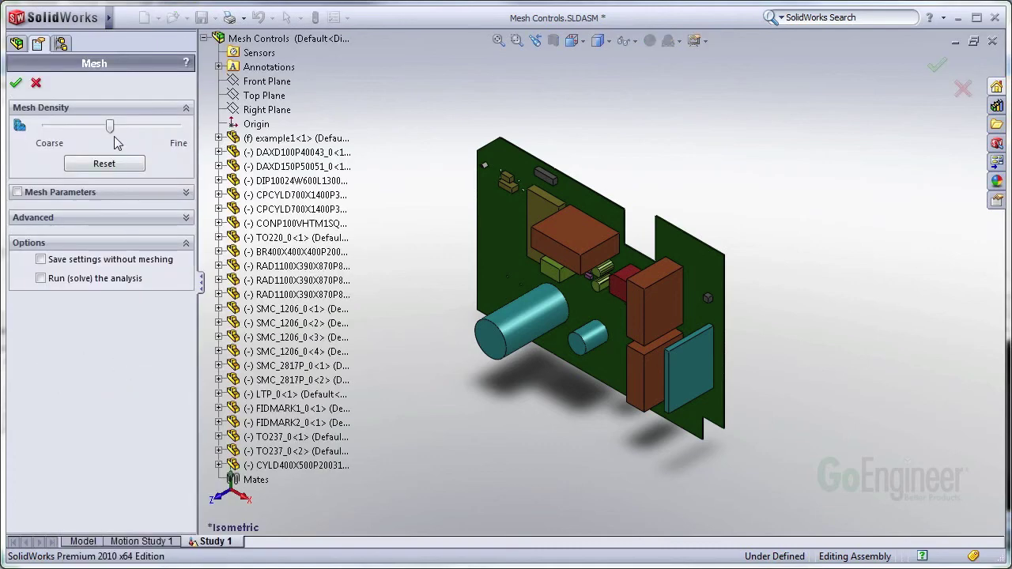
left_click(113, 161)
left_click(16, 82)
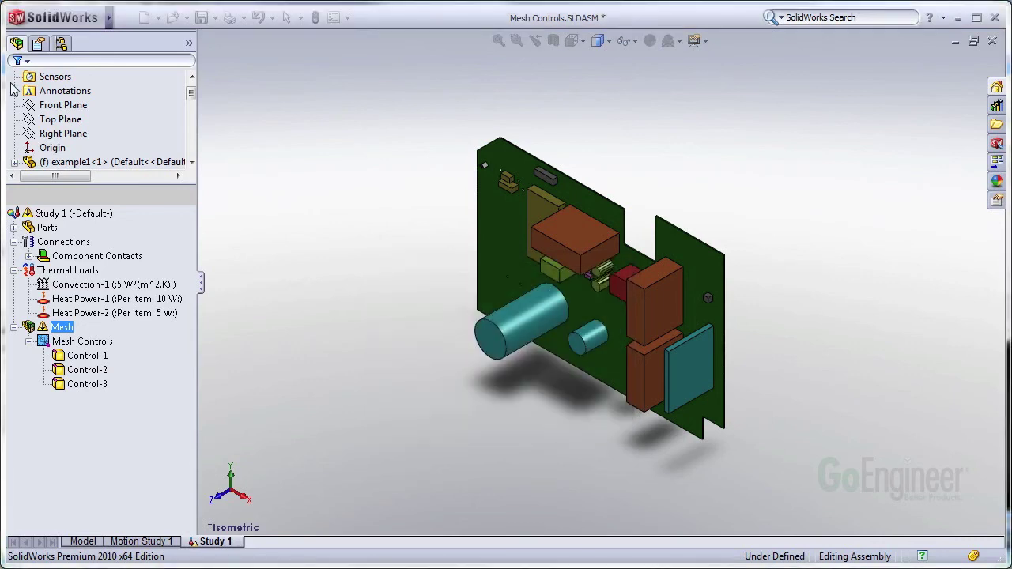
scroll(616, 317, "down", 3)
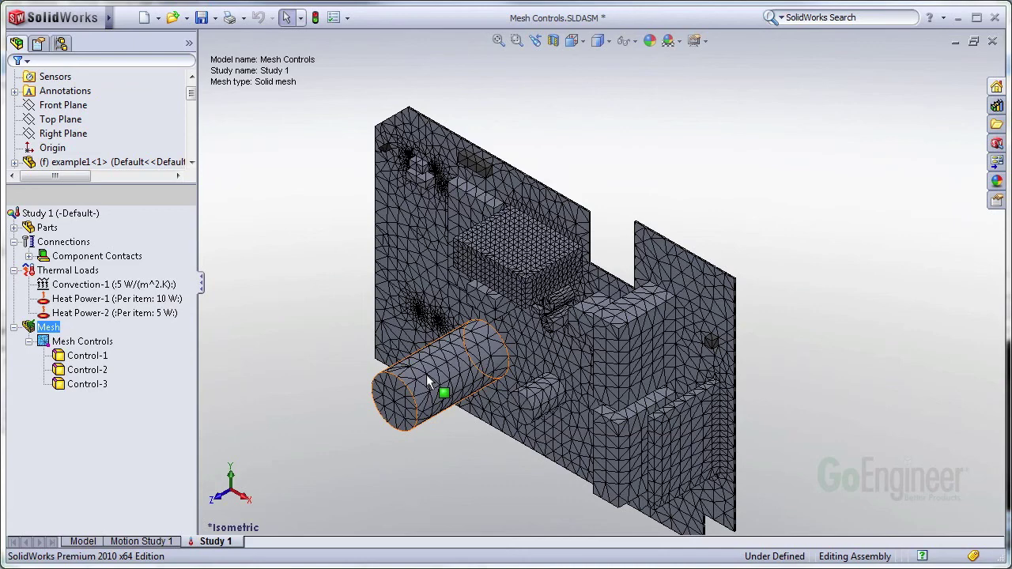
key("f")
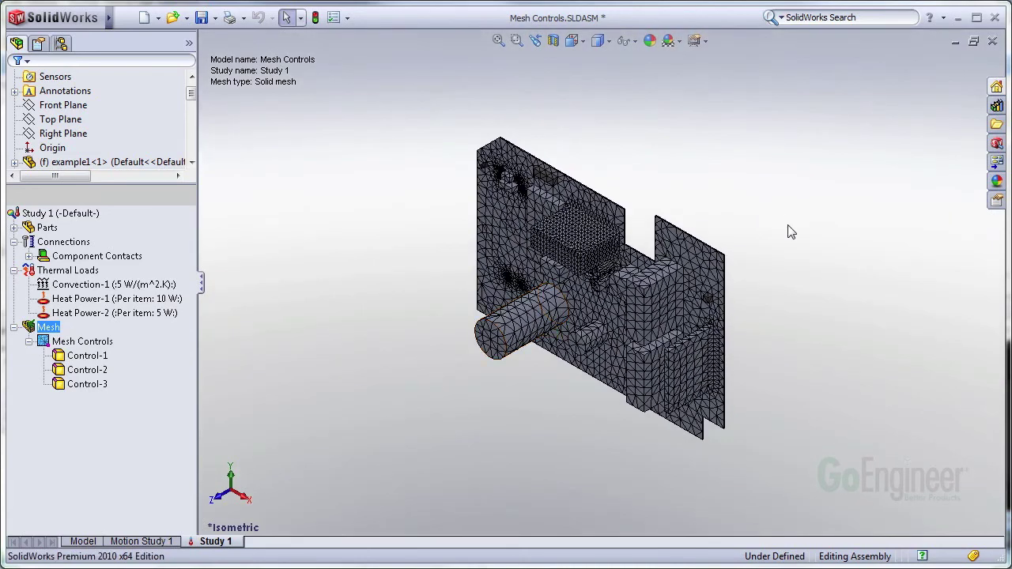